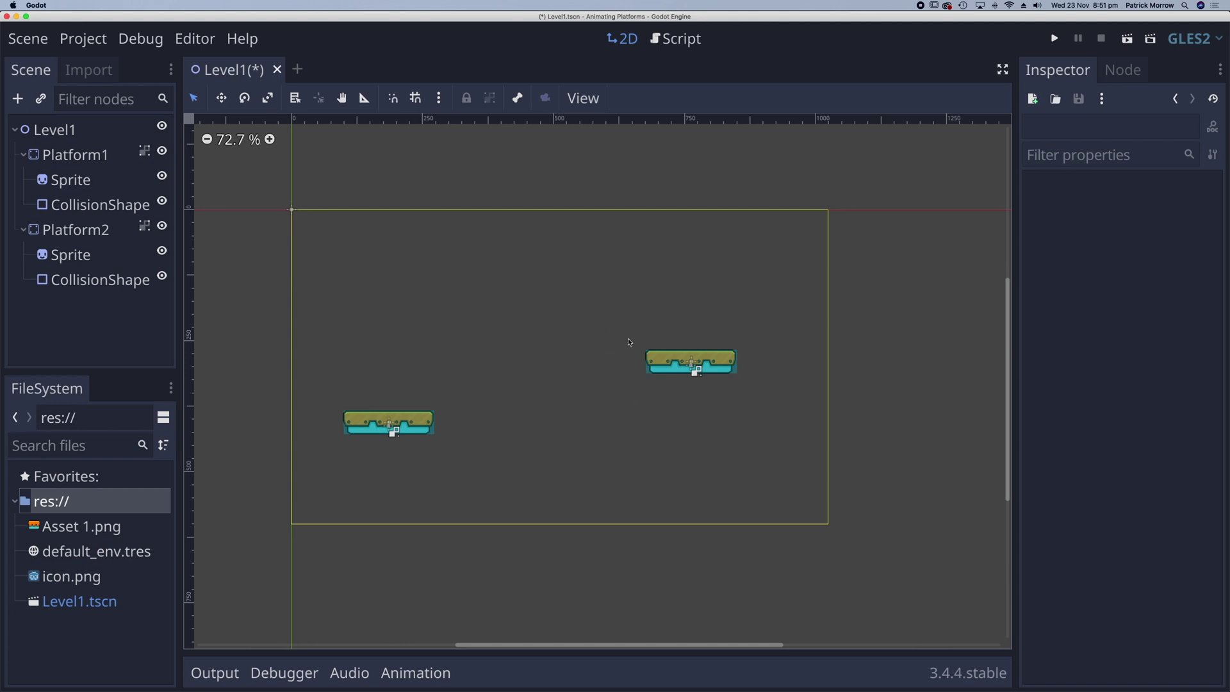
Add an AnimationPlayer child node under Platform1.
click(77, 156)
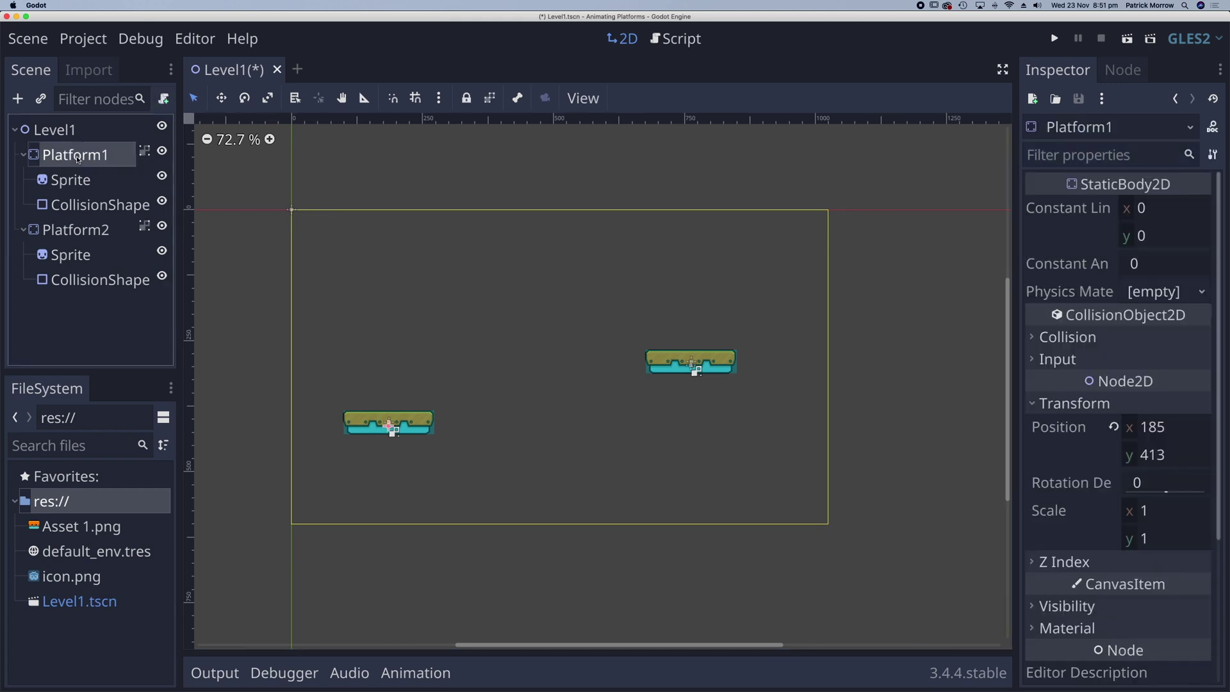
click(18, 99)
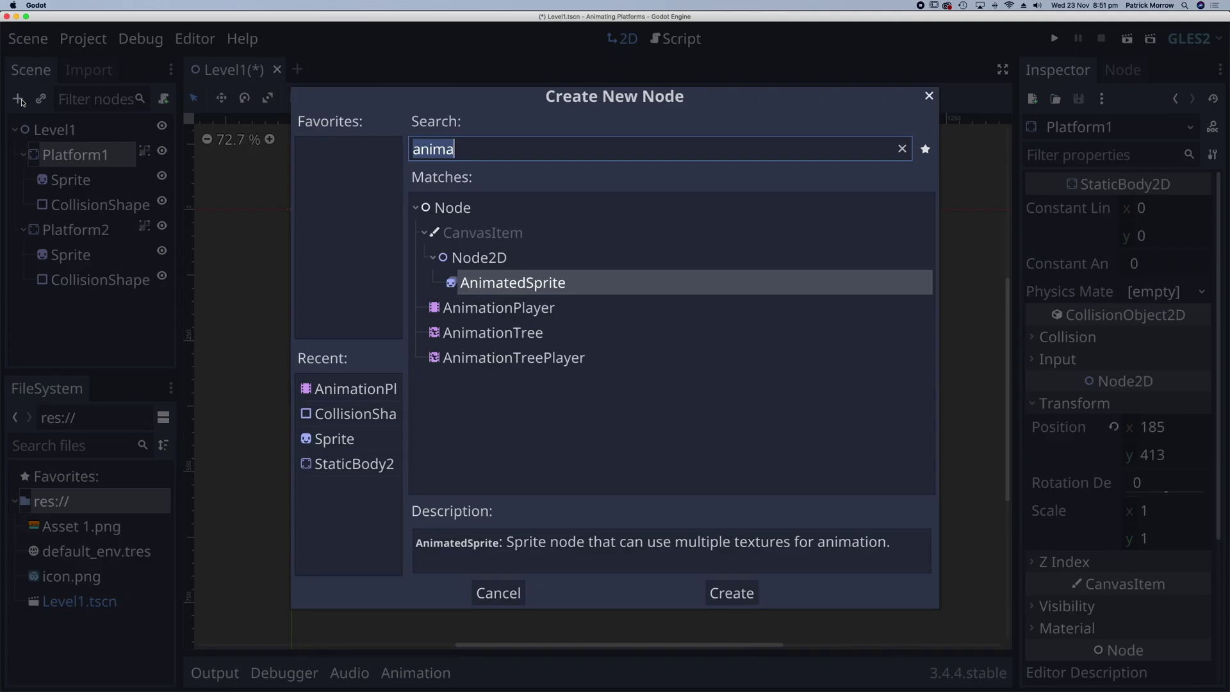
click(455, 312)
click(736, 595)
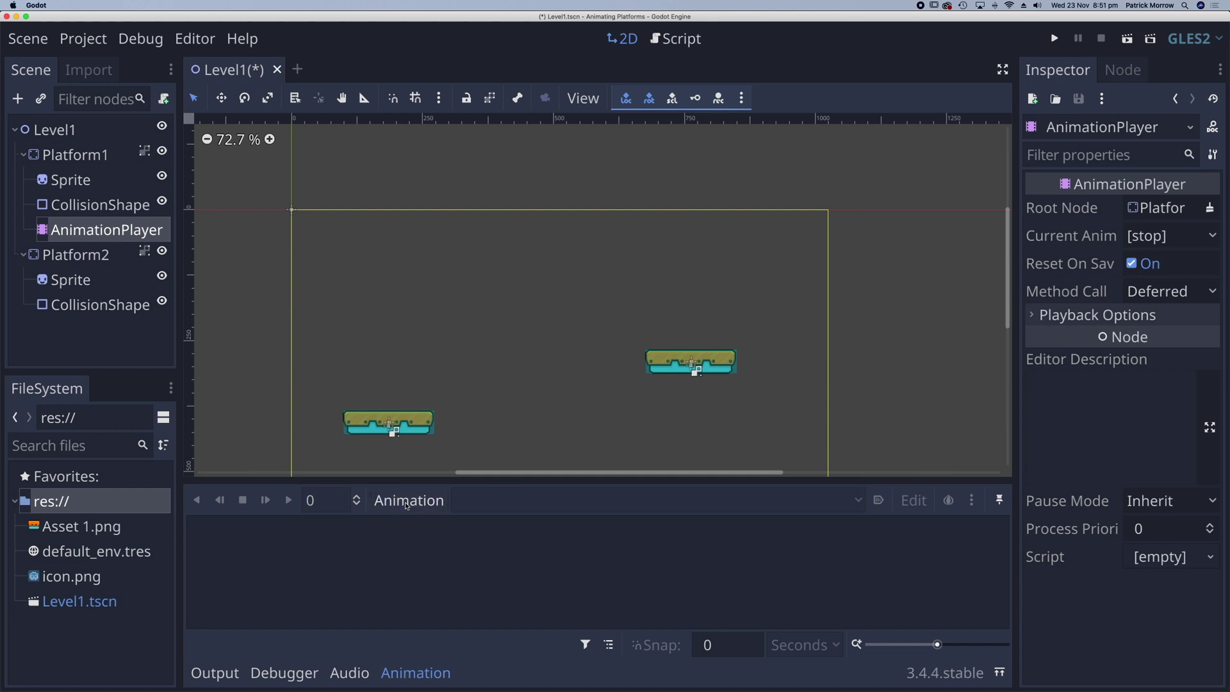
Create a new animation named 'Horizontal' and set its length to 4 seconds.
click(408, 501)
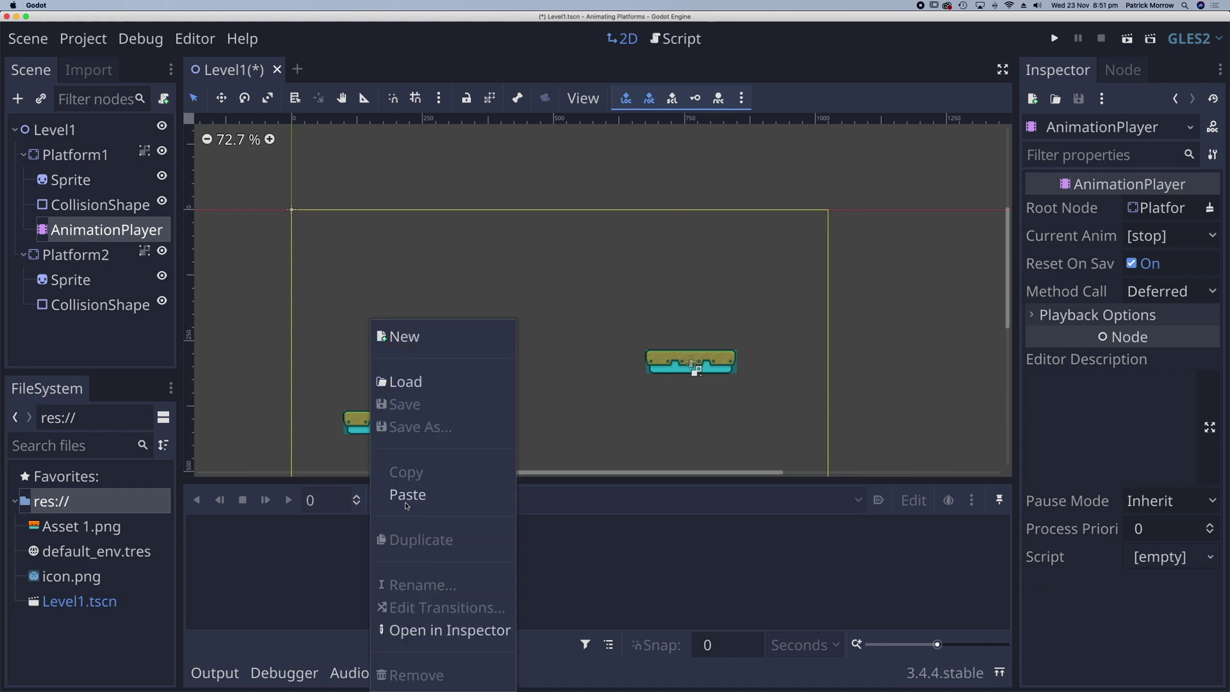
click(405, 342)
text(Horizontal)
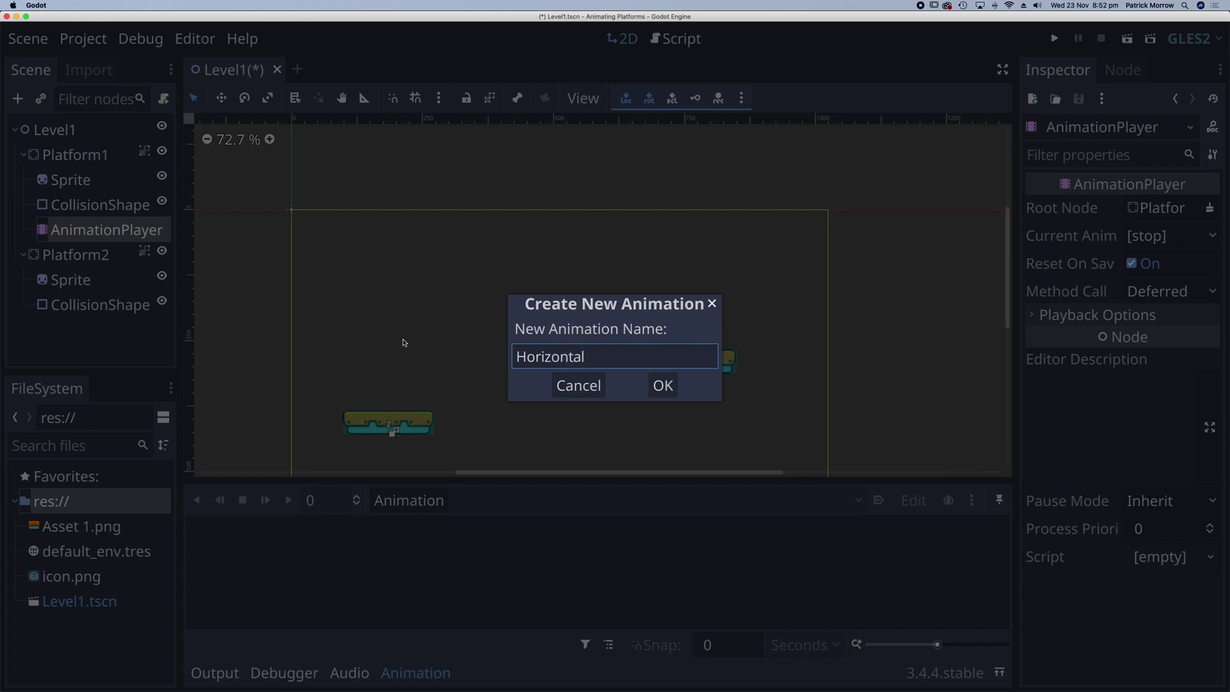
key(Return)
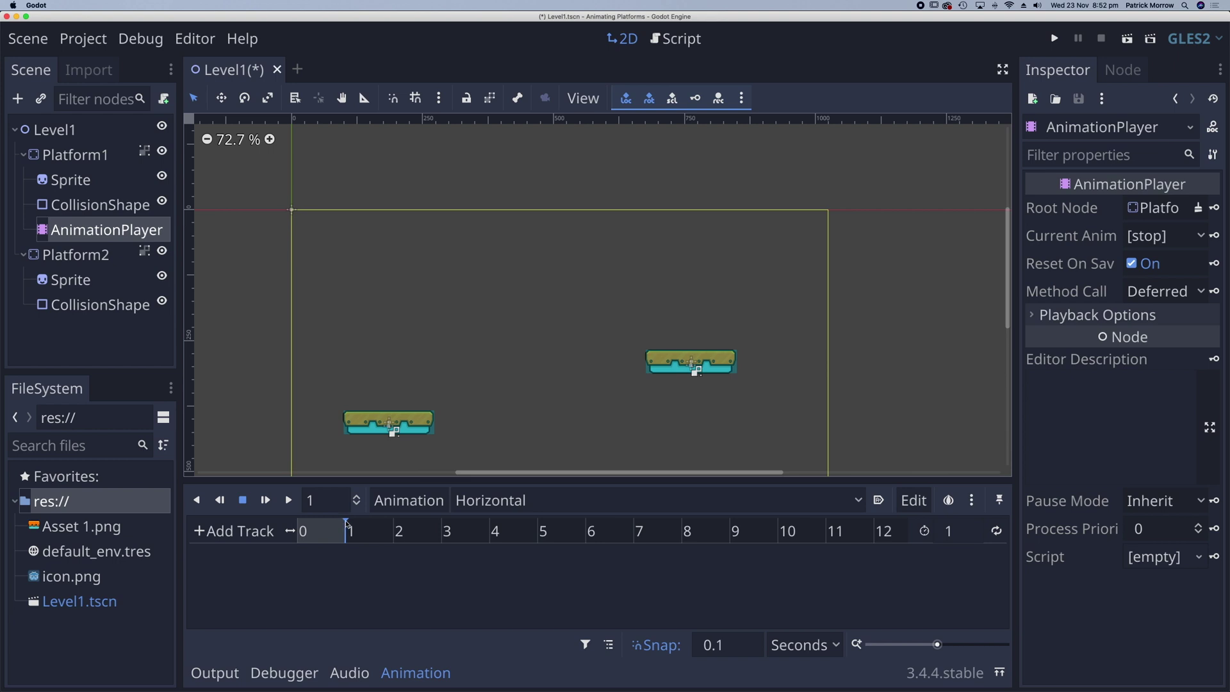
drag(346, 524, 298, 526)
click(957, 532)
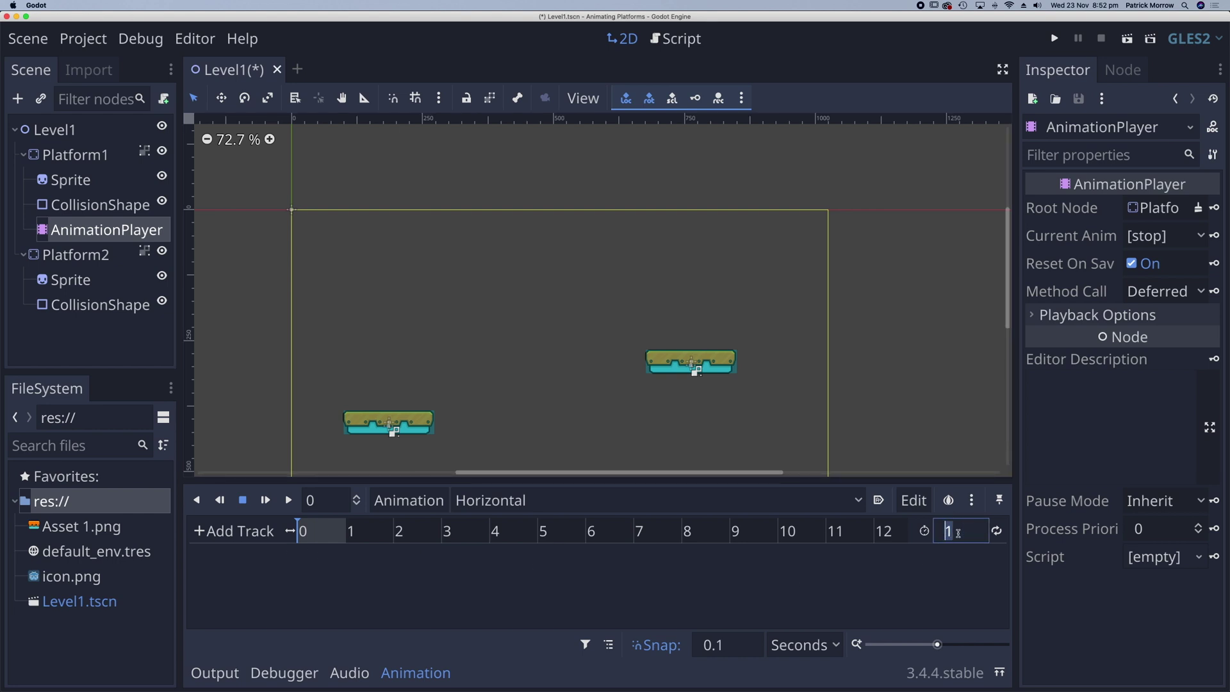
text(4)
key(Return)
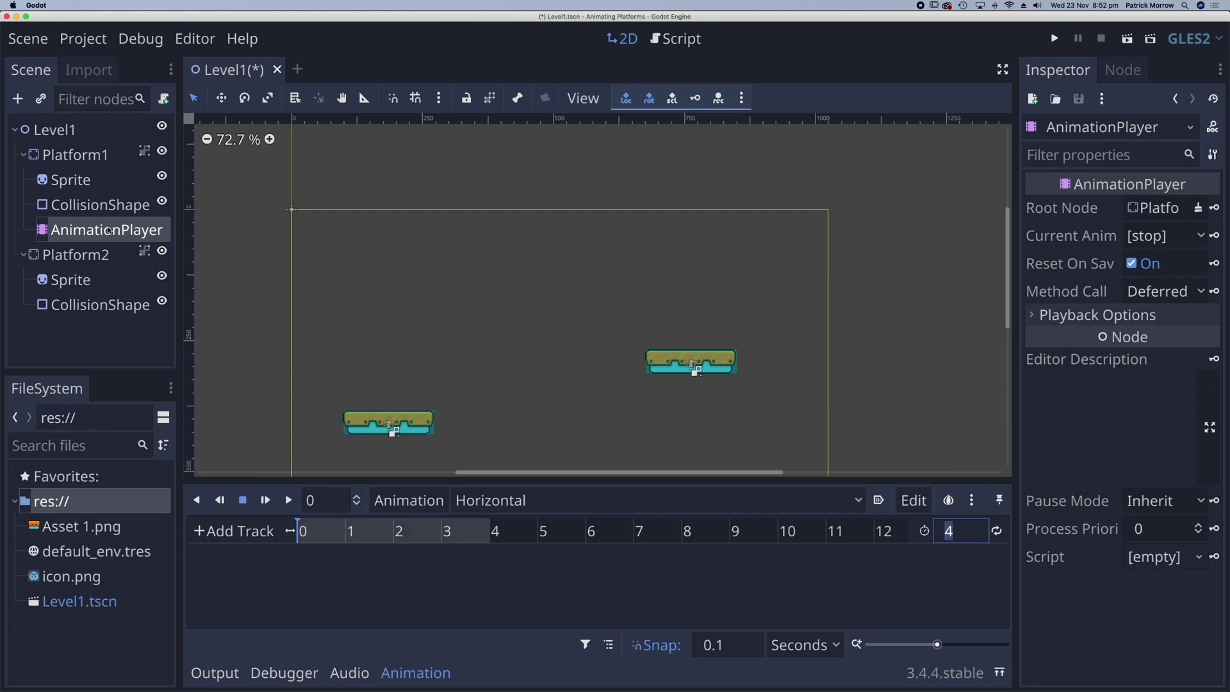
Create a Platform1 position track keyed at its starting position at 0 and 4 seconds.
click(74, 160)
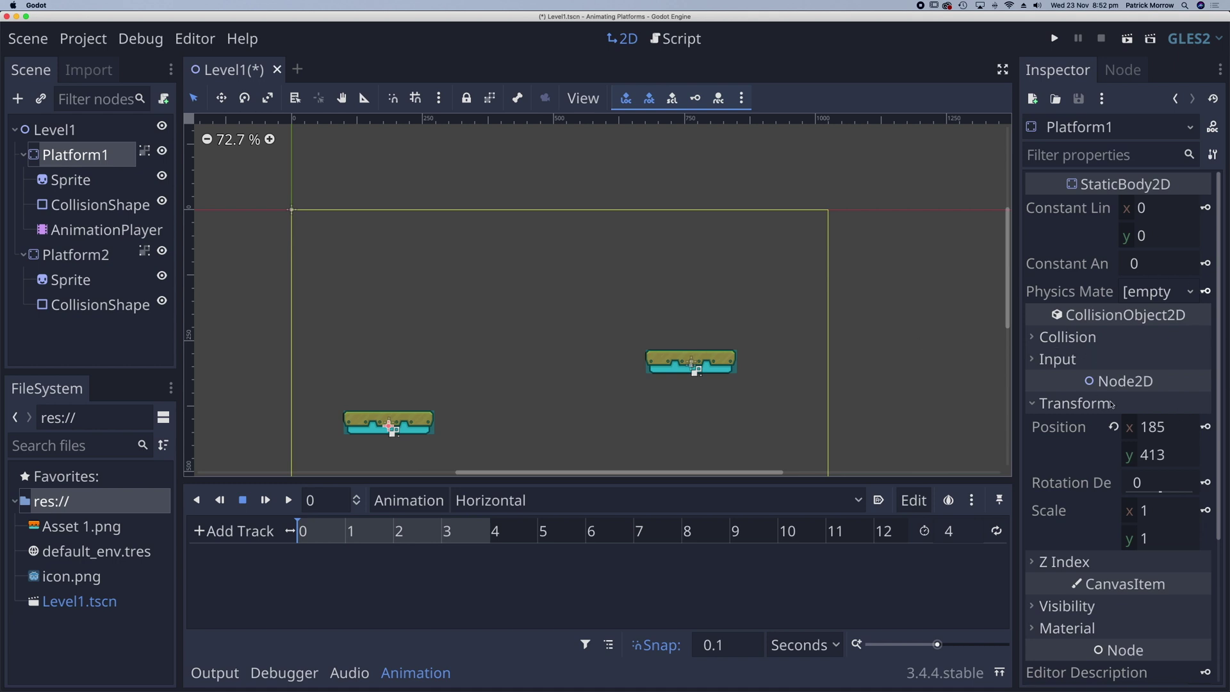
click(1038, 411)
click(1037, 409)
click(1205, 426)
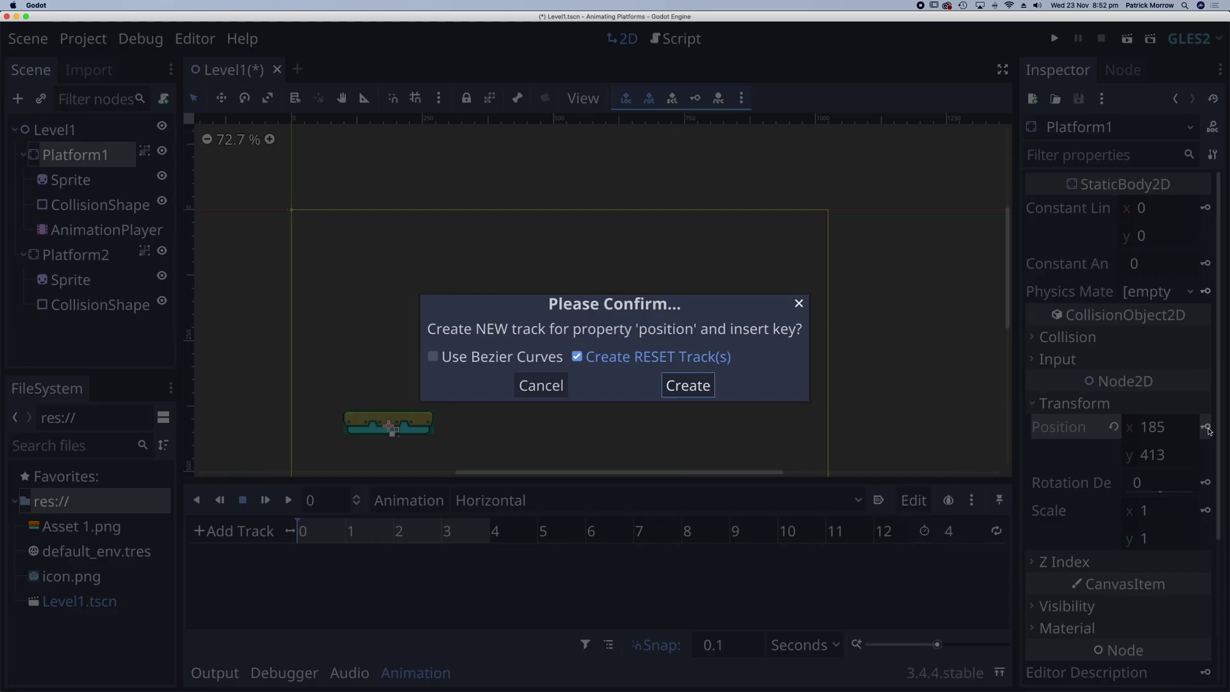
click(692, 388)
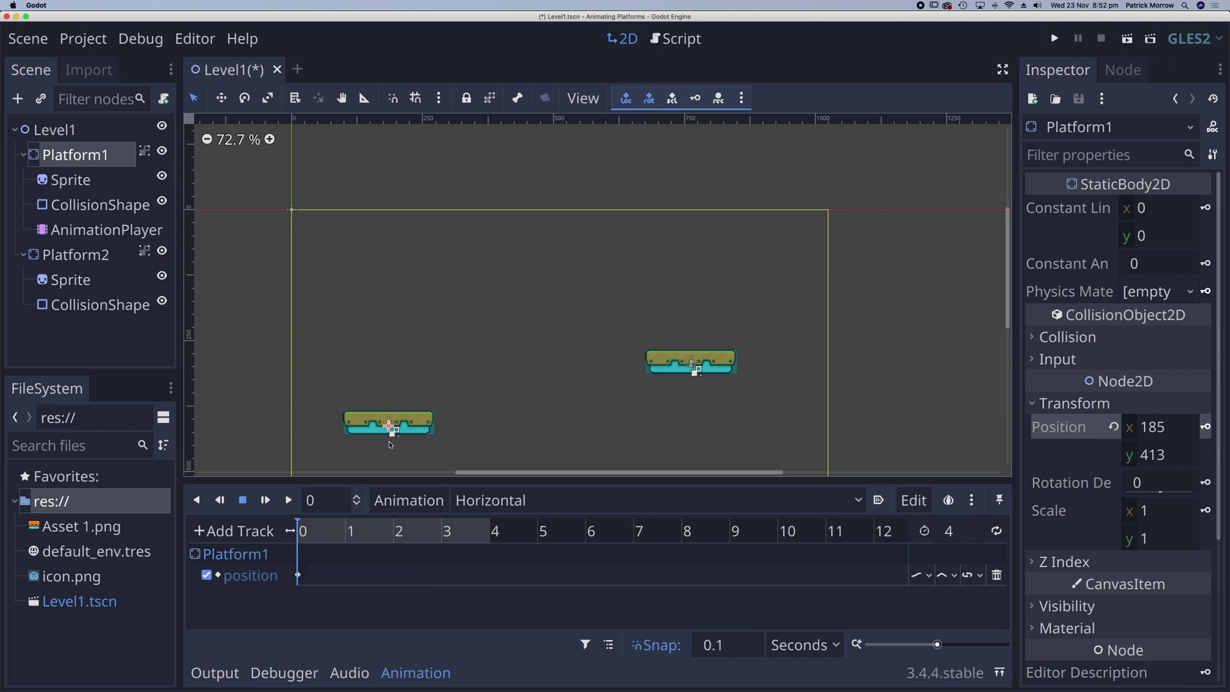
click(492, 532)
click(1205, 428)
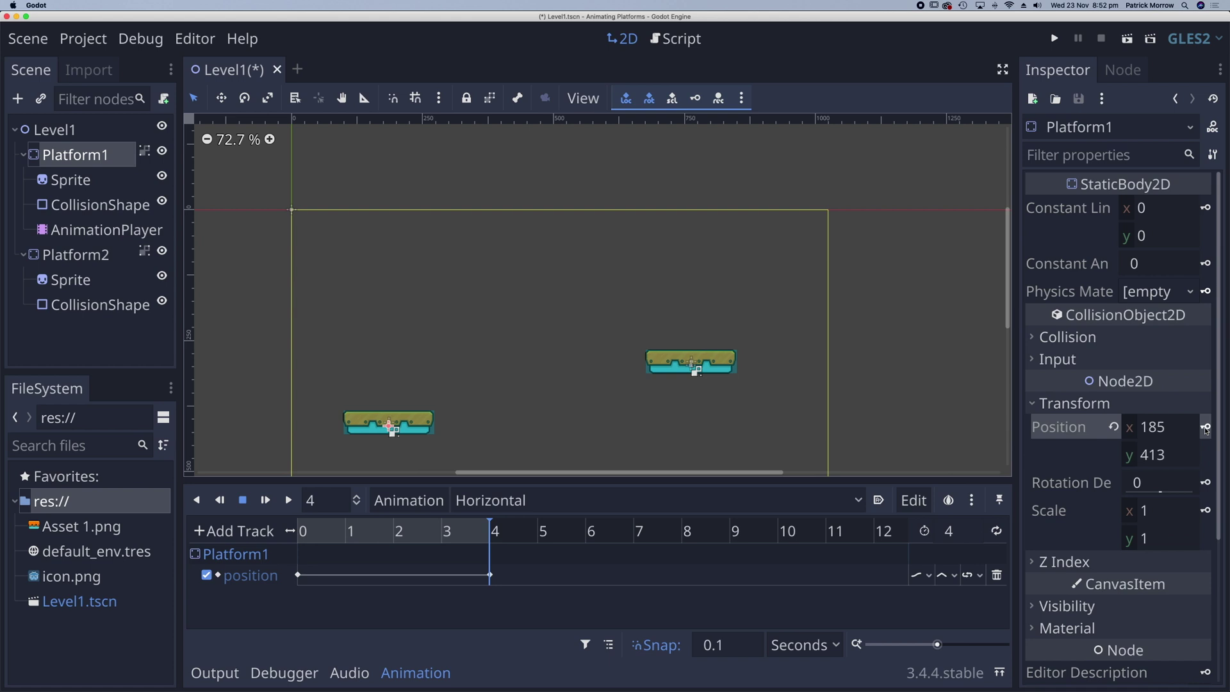
At 2 seconds, set Platform1's x position to 350, key it, and preview the slide.
click(394, 530)
click(1160, 428)
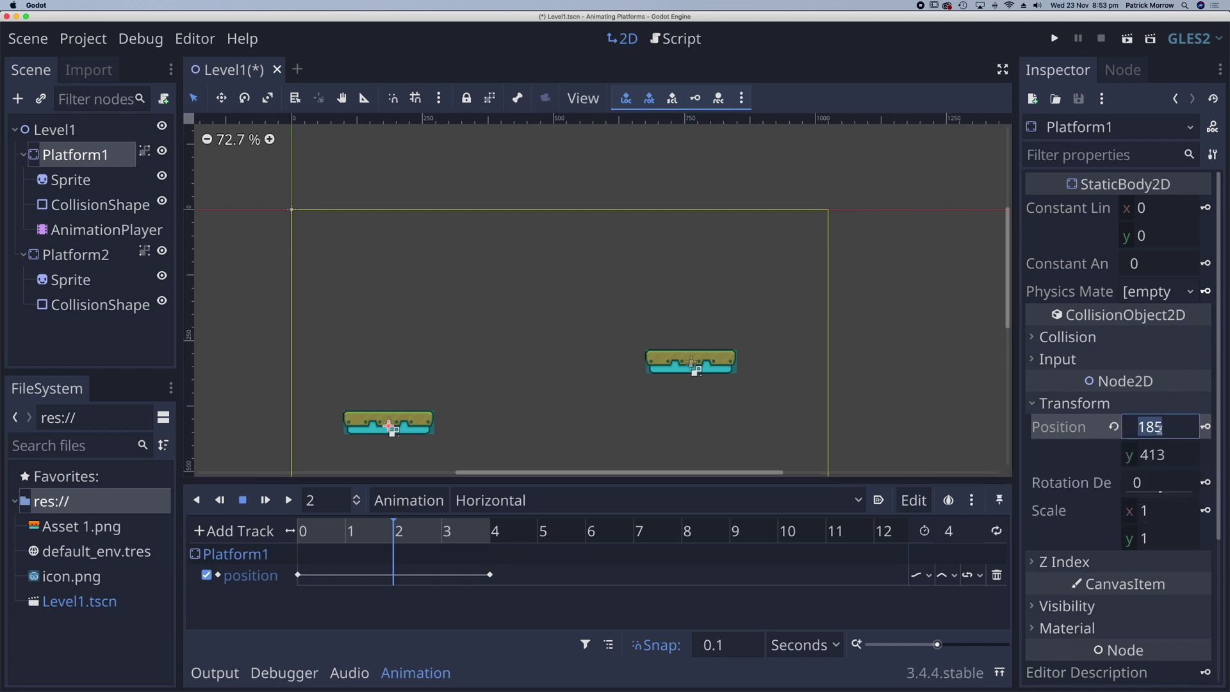
text(350)
key(Return)
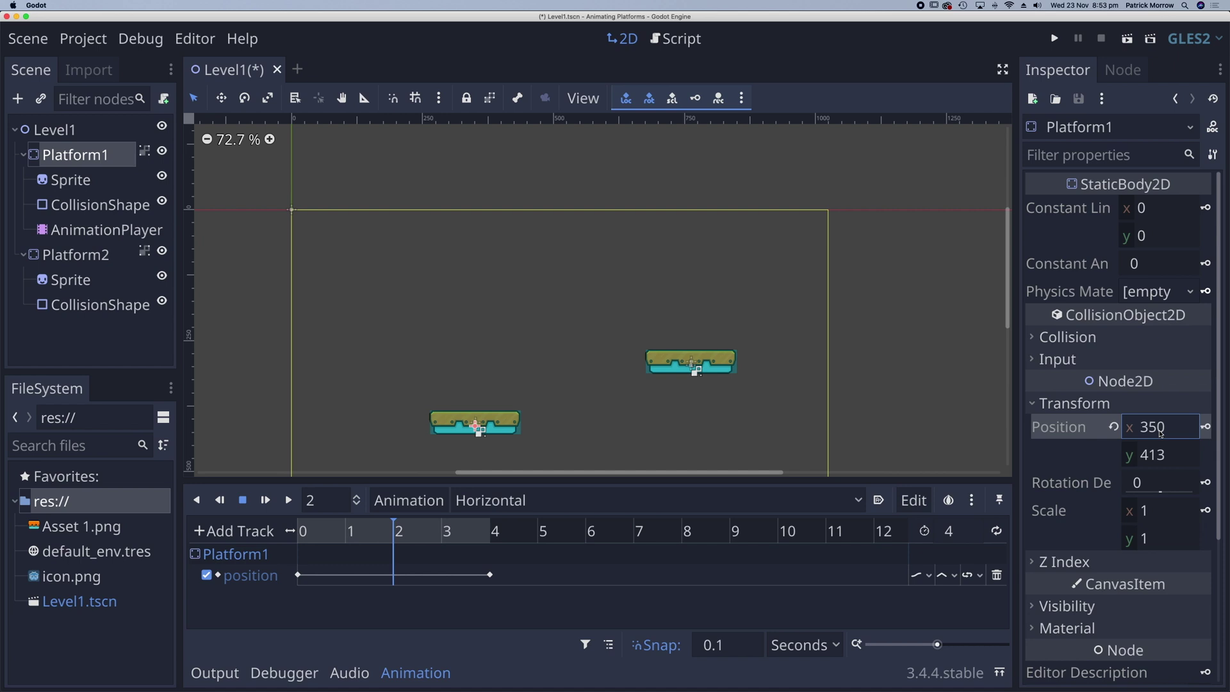
click(1205, 427)
drag(395, 524, 292, 534)
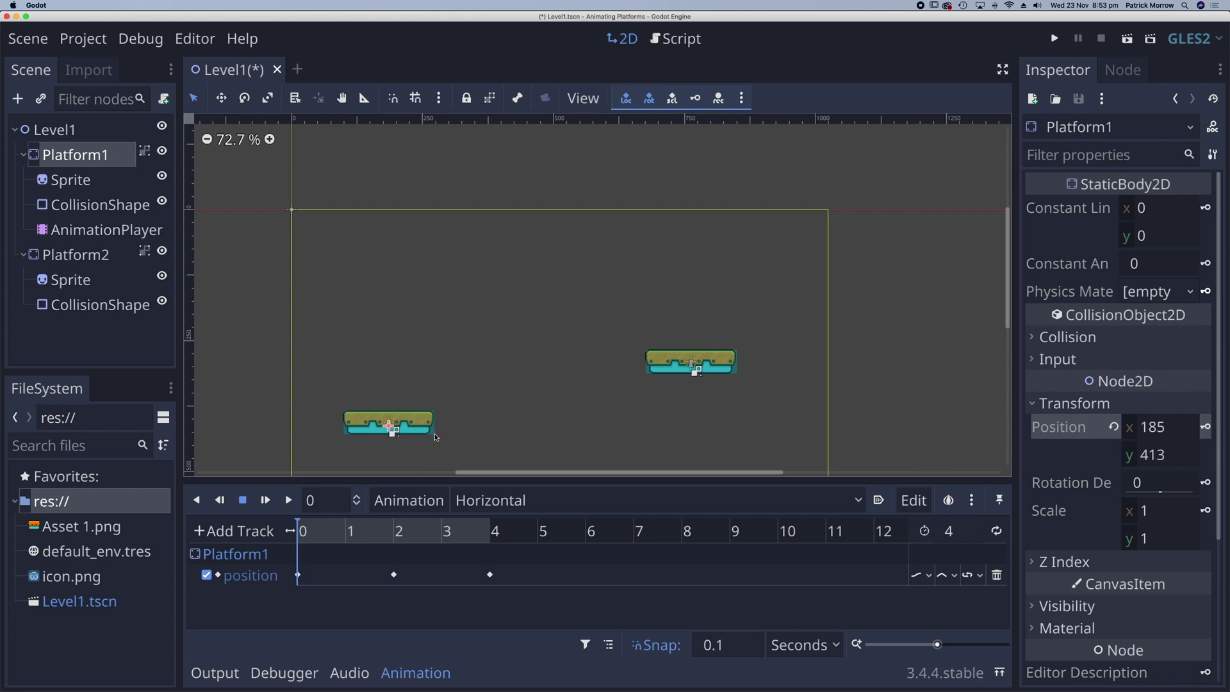
Turn on autoplay and looping for Horizontal, test-run the game, then close it.
click(879, 500)
click(996, 532)
click(1053, 38)
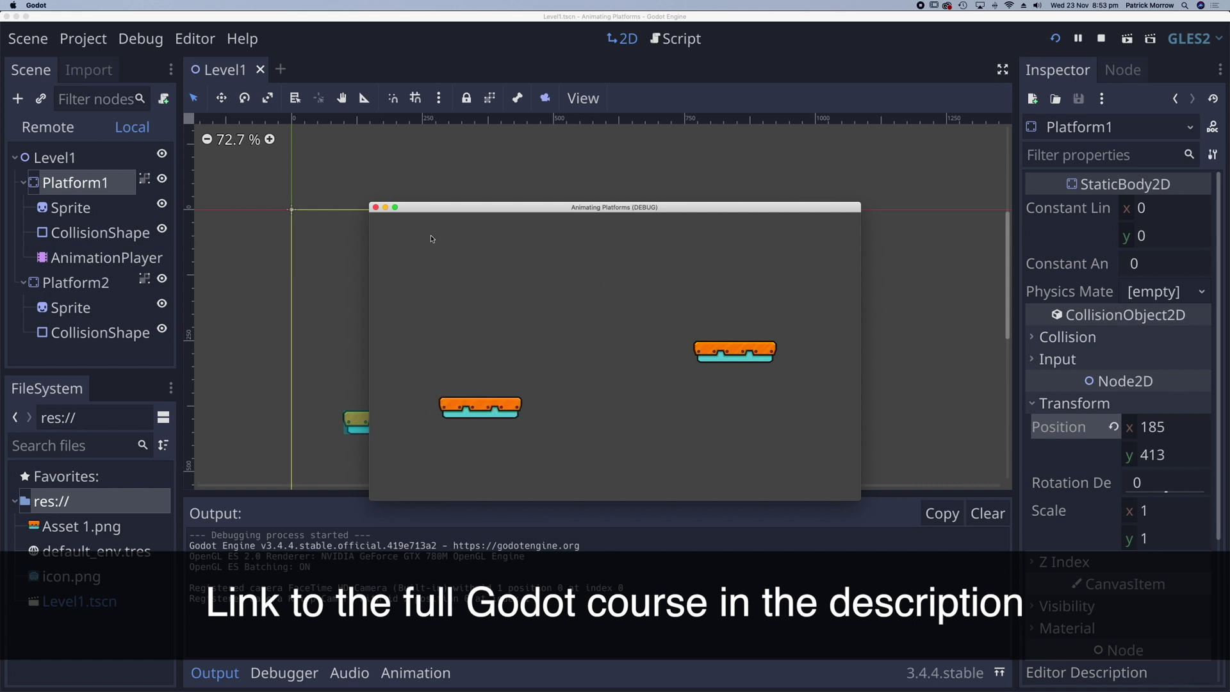
click(375, 208)
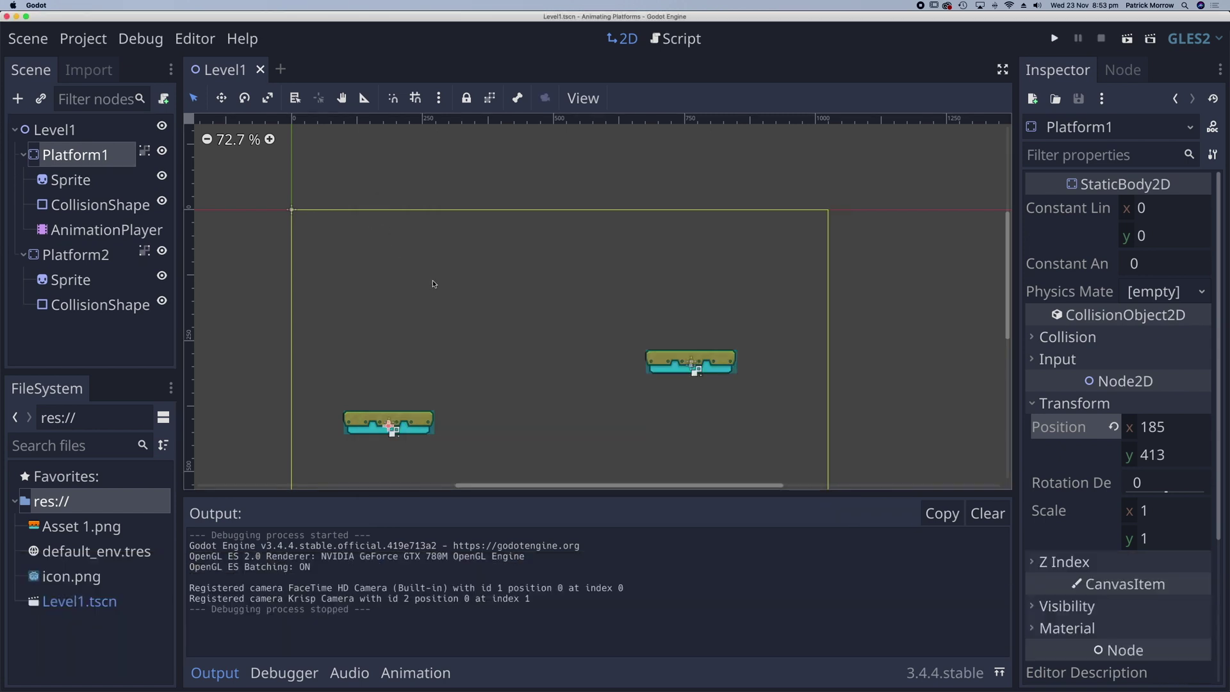
click(81, 259)
Add an AnimationPlayer child node under Platform2.
click(17, 99)
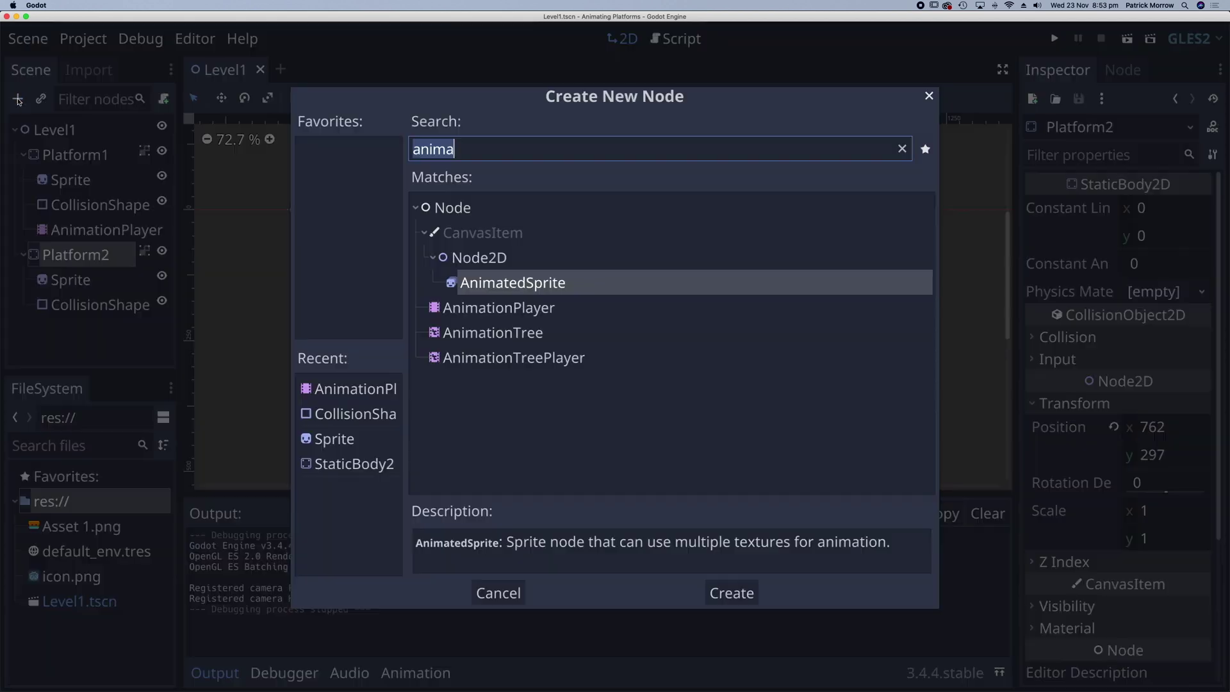
click(466, 310)
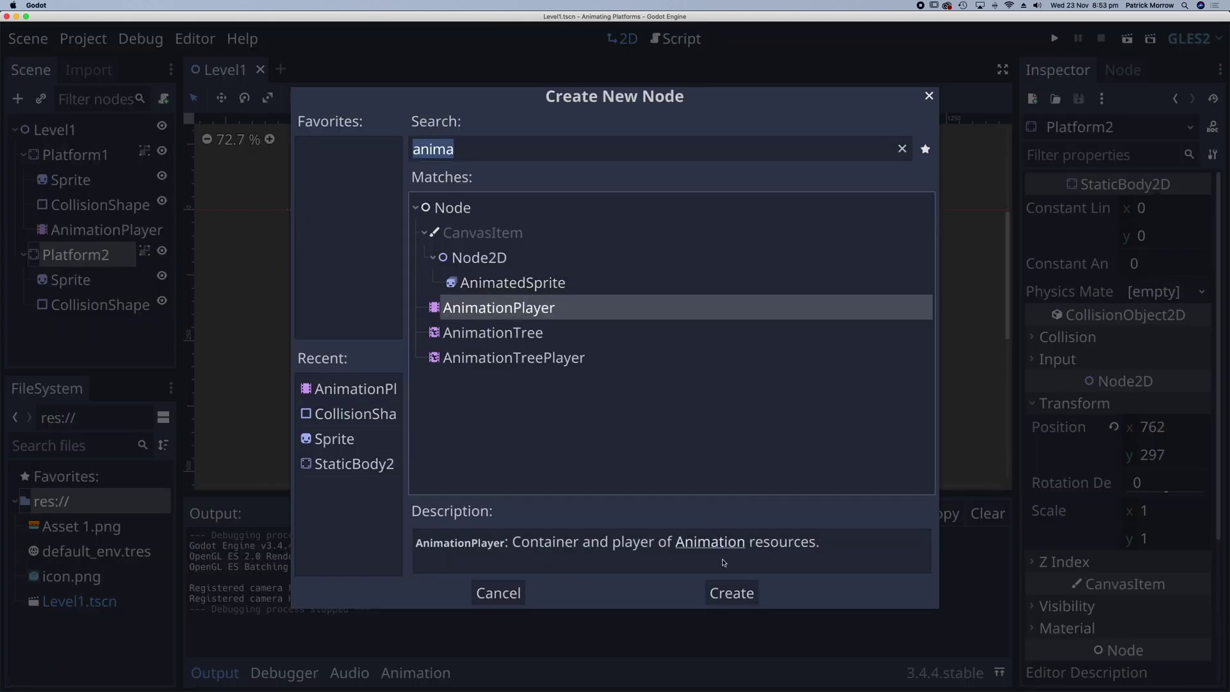
click(731, 592)
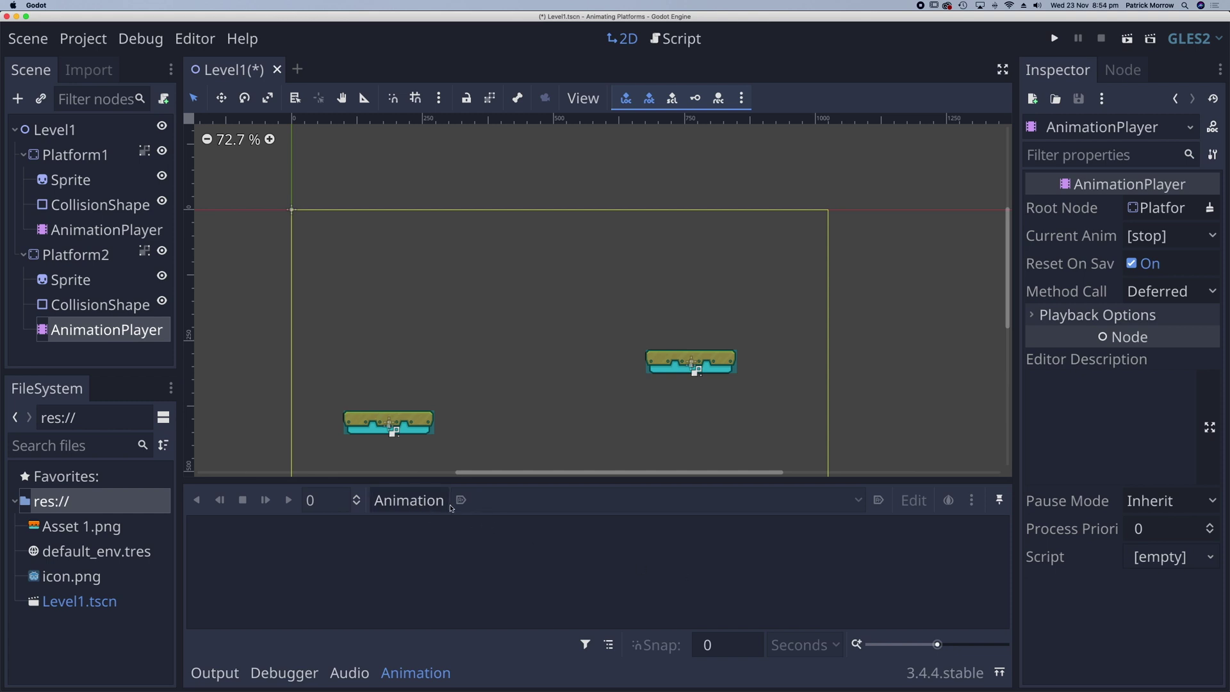
Create a new animation named 'Vetical' and set its length to 4 seconds.
click(419, 504)
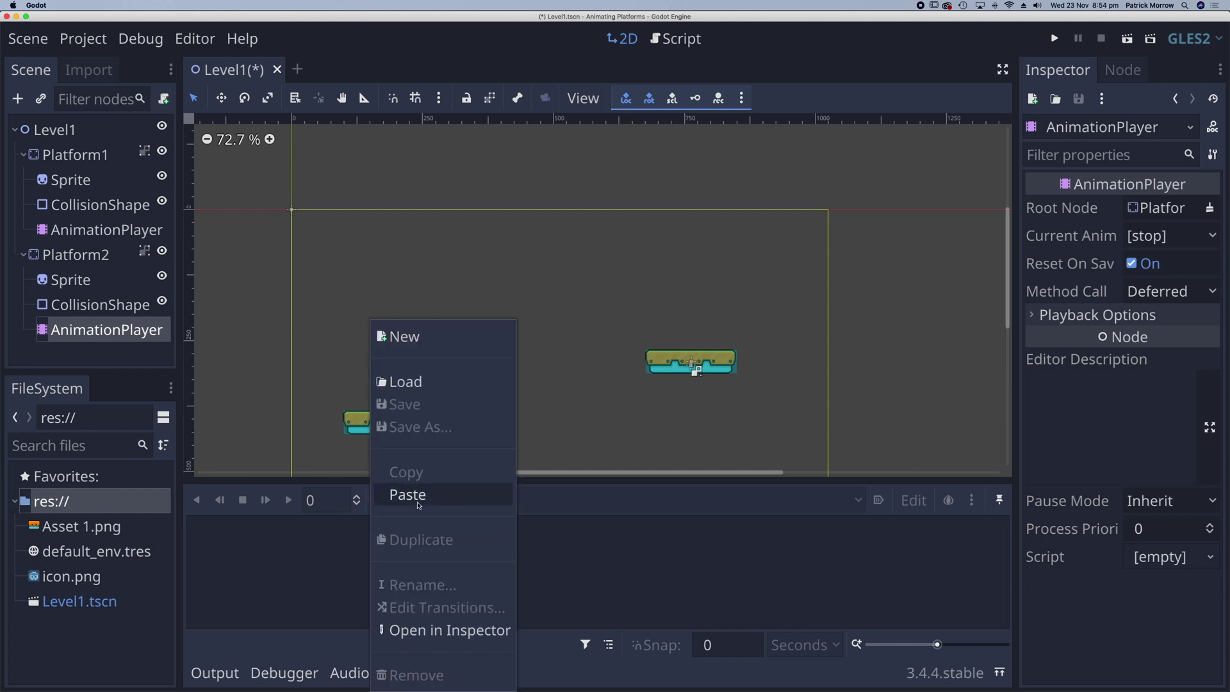
click(409, 337)
text(Vetical)
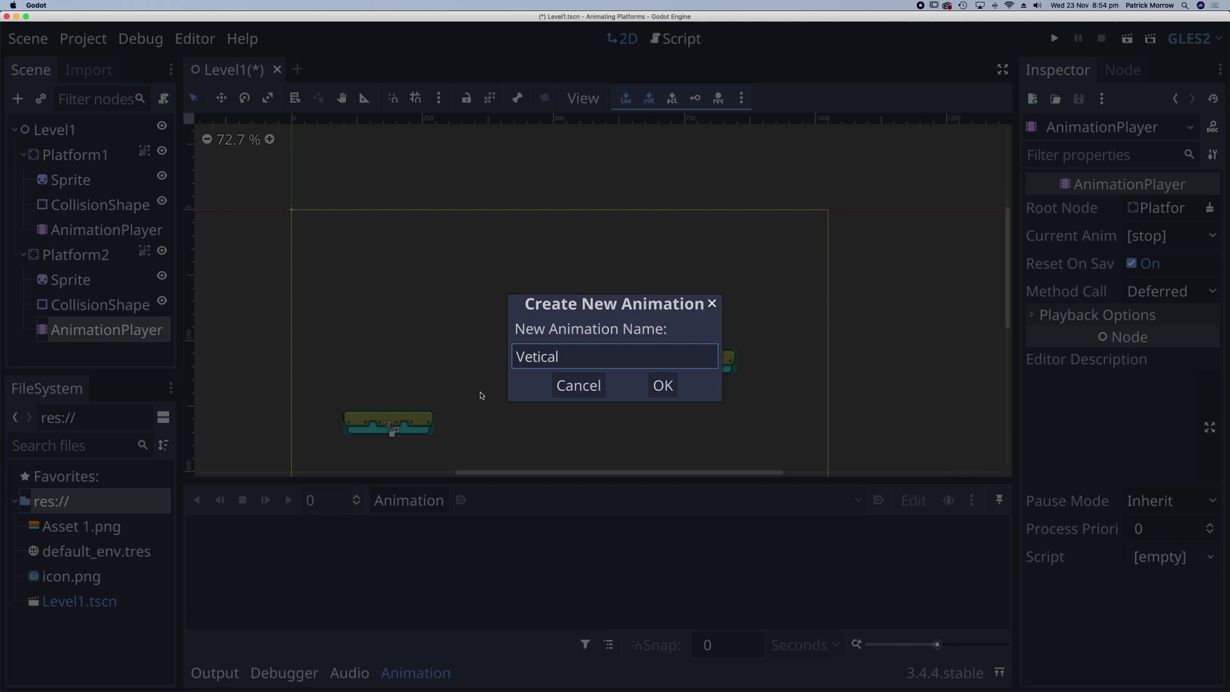
key(Return)
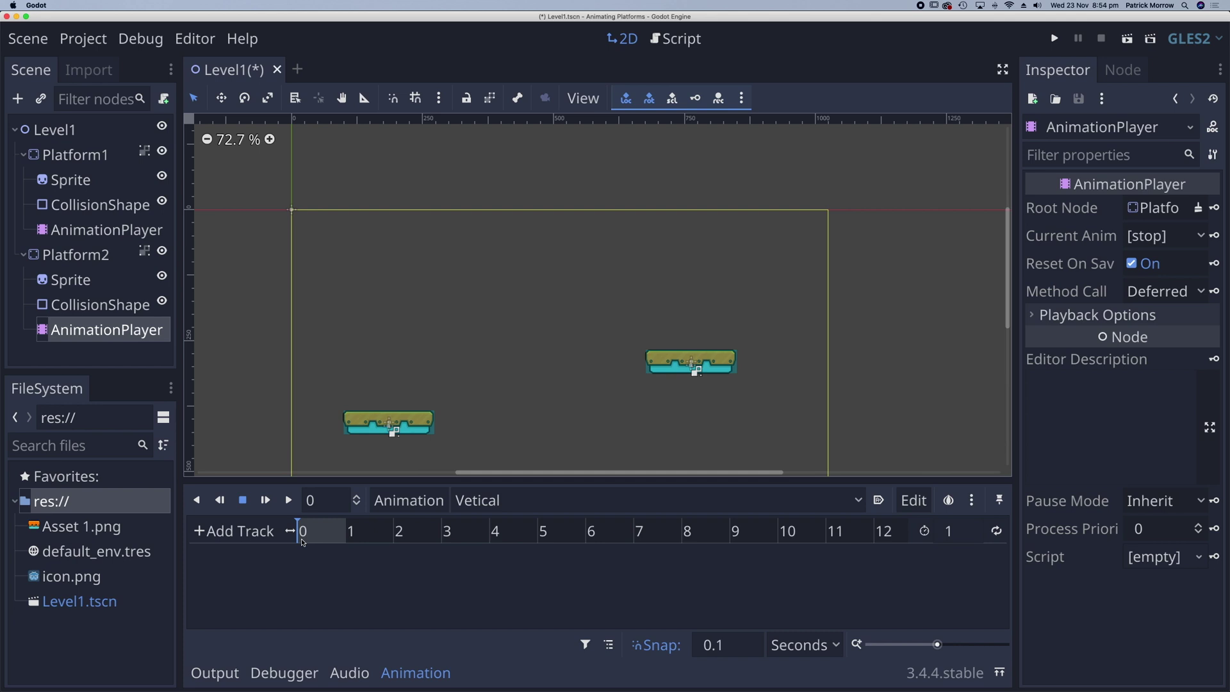
click(957, 537)
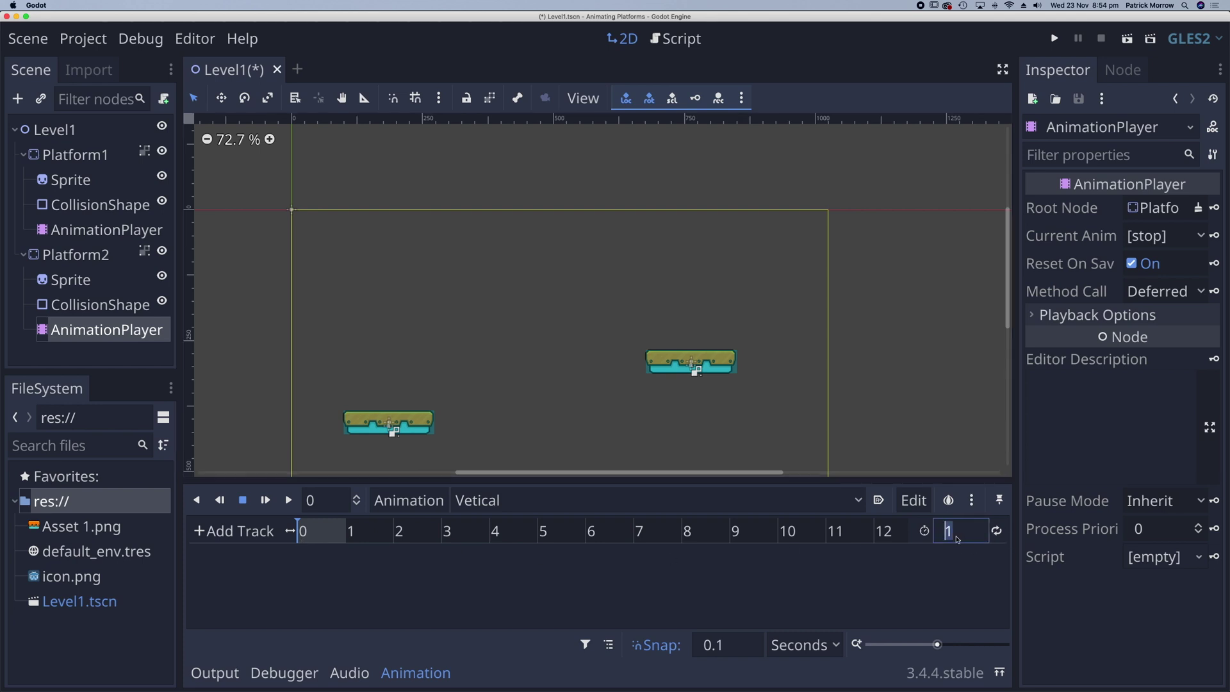
text(4)
key(Return)
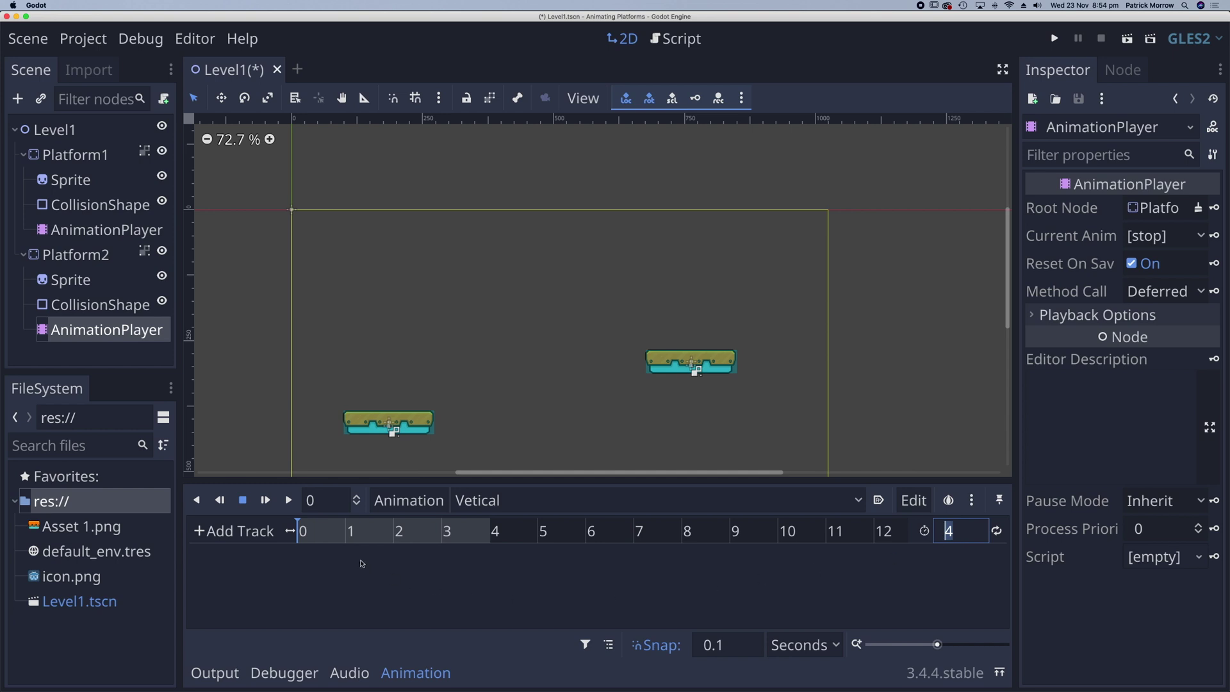
click(80, 259)
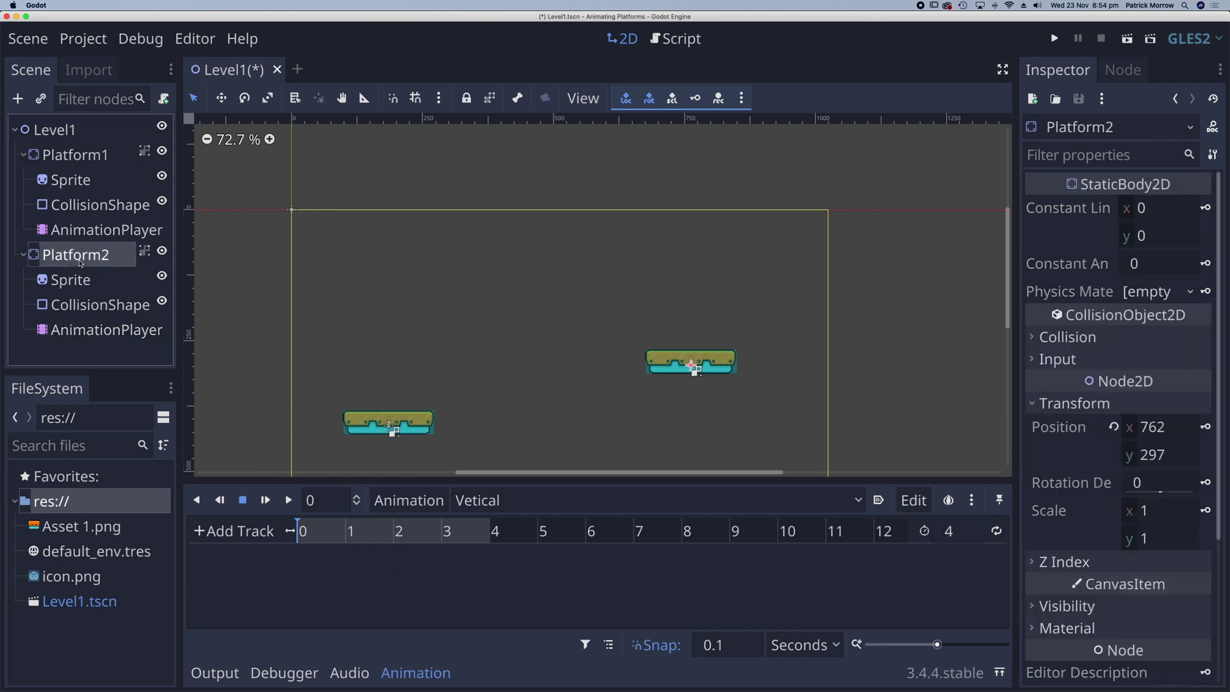
Create a Platform2 position track keyed at its current position at 0 and 4 seconds.
click(1204, 428)
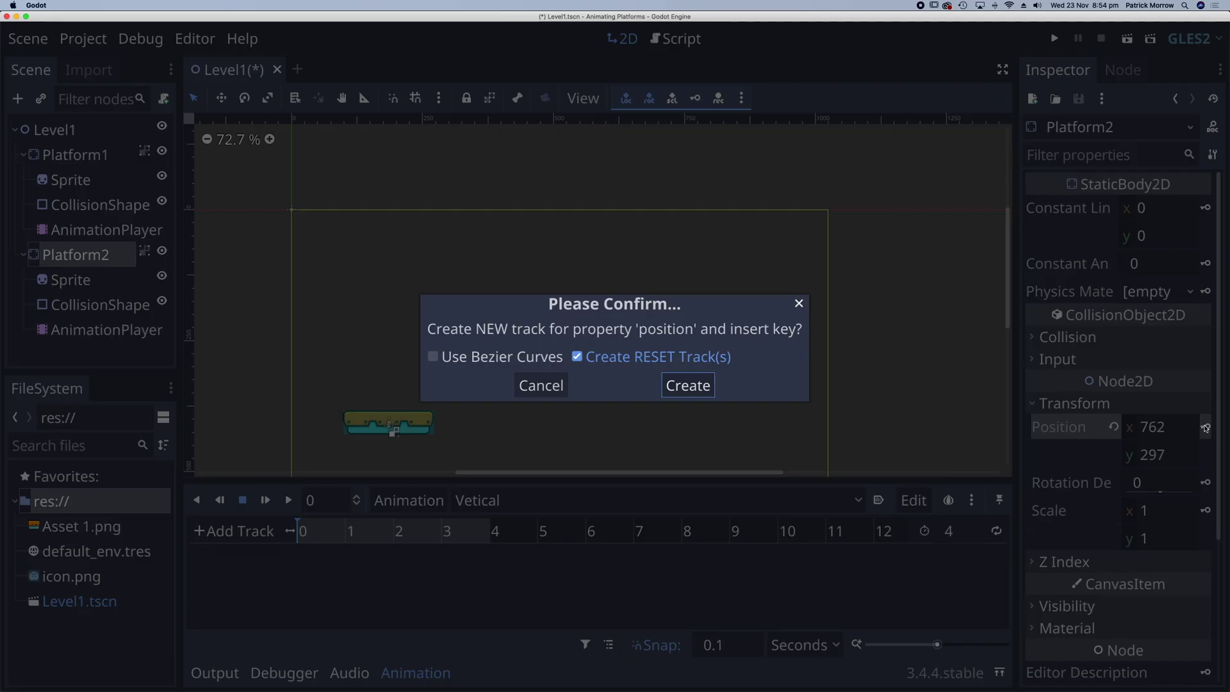
click(693, 388)
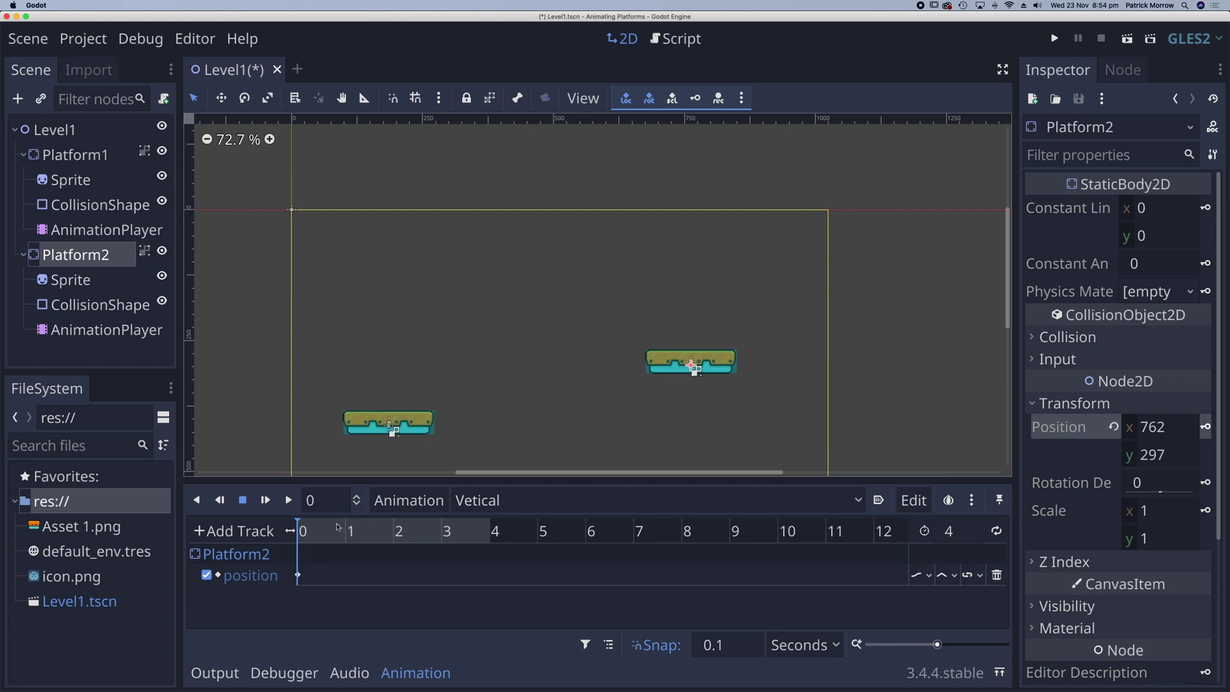
click(491, 531)
click(1205, 427)
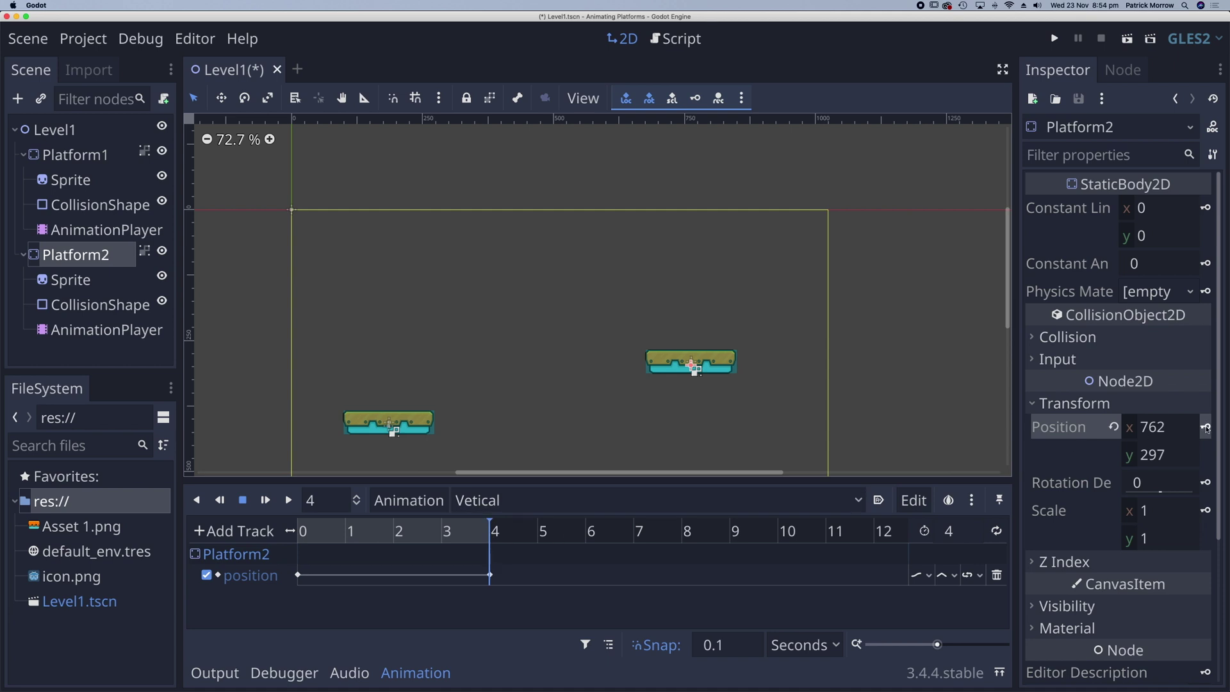
At 2 seconds, set Platform2's y position to 150, key it, and preview the motion.
click(393, 531)
click(1151, 456)
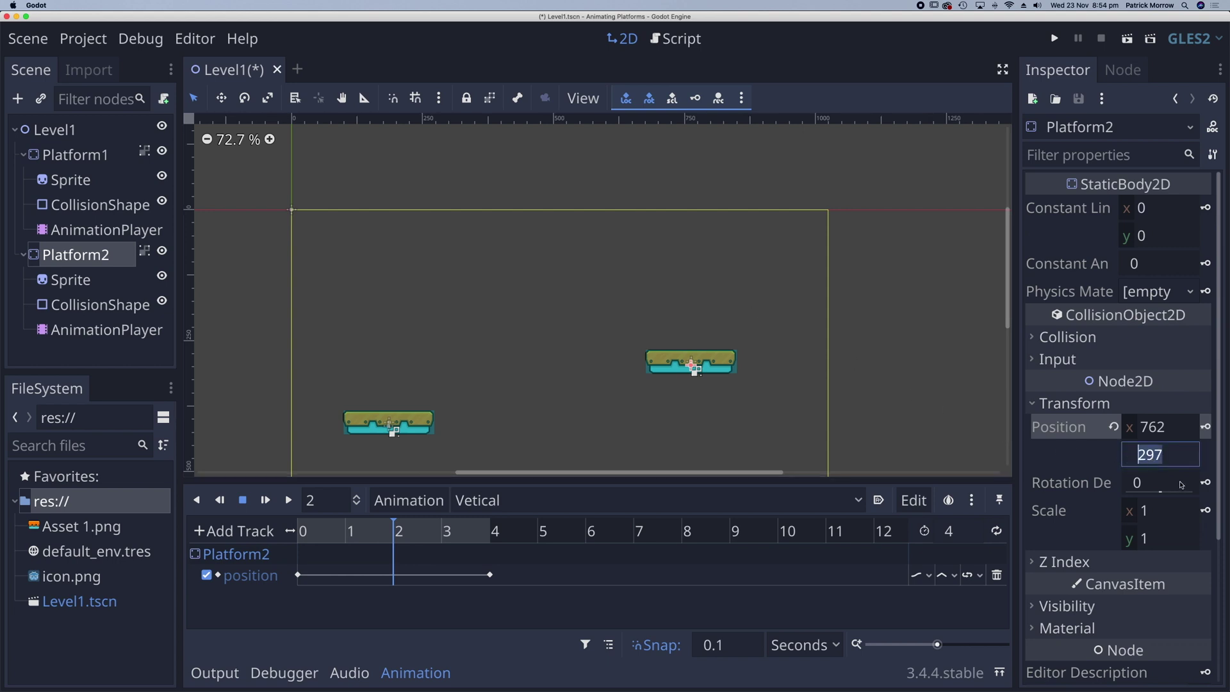
text(150)
key(Return)
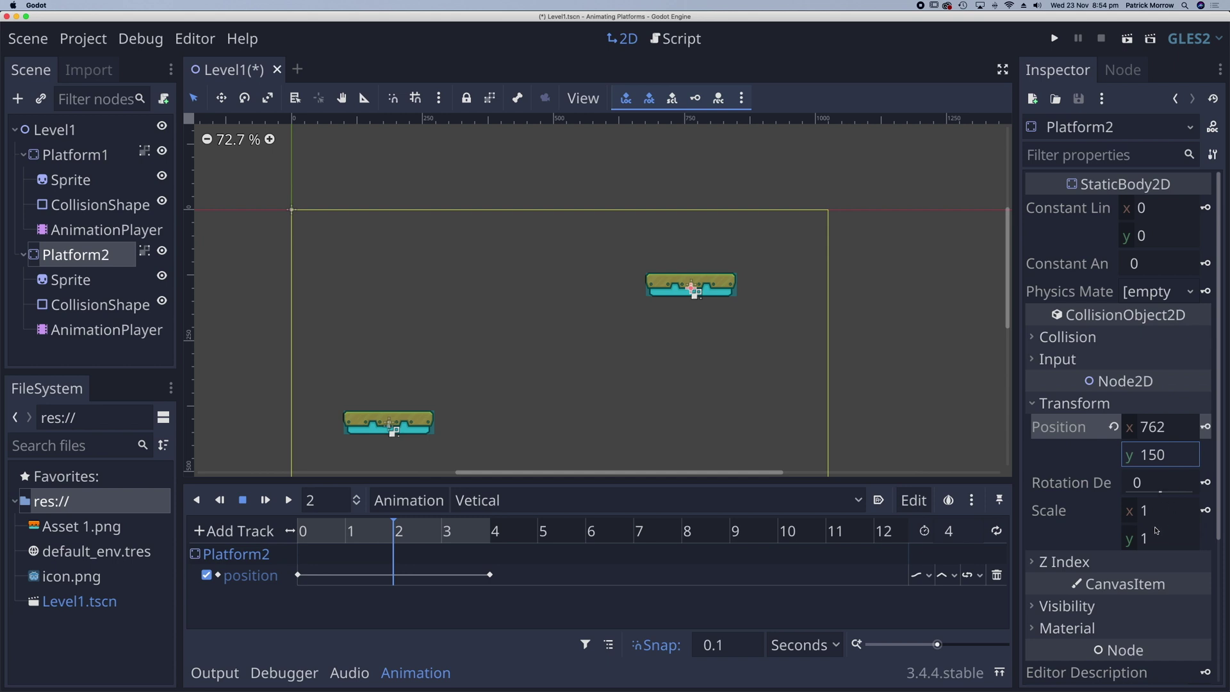
click(1205, 428)
drag(392, 524, 301, 540)
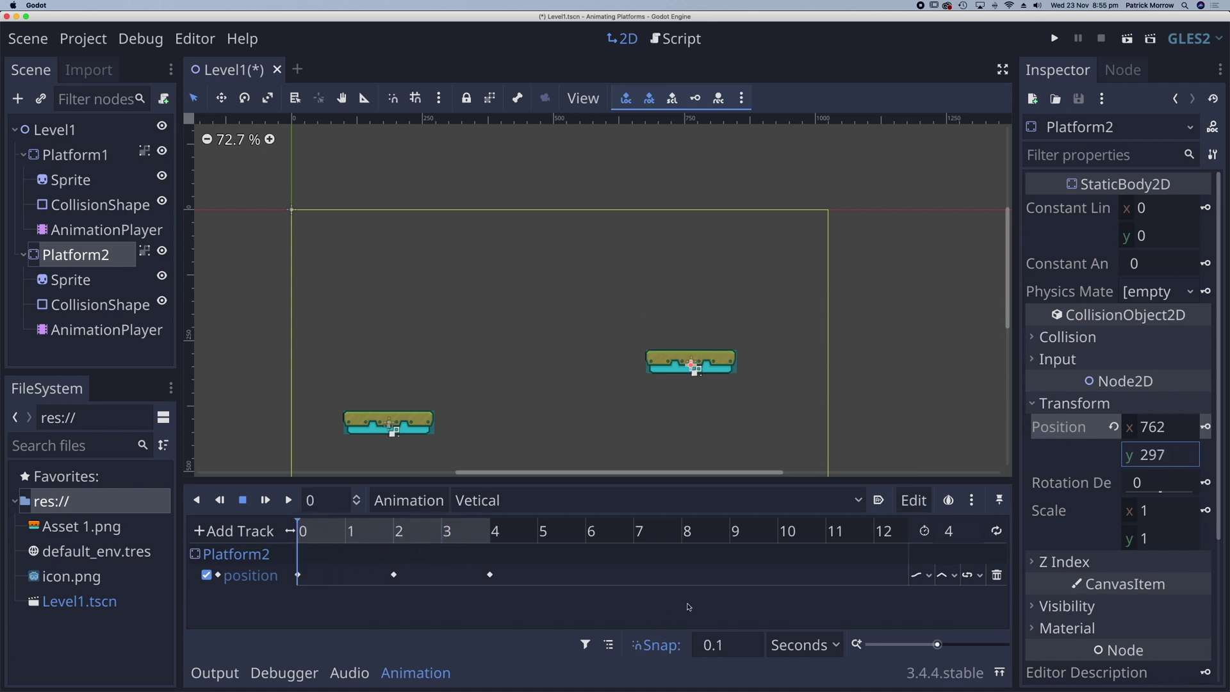
Enable autoplay on load and looping for Vertical, then run the game.
click(878, 500)
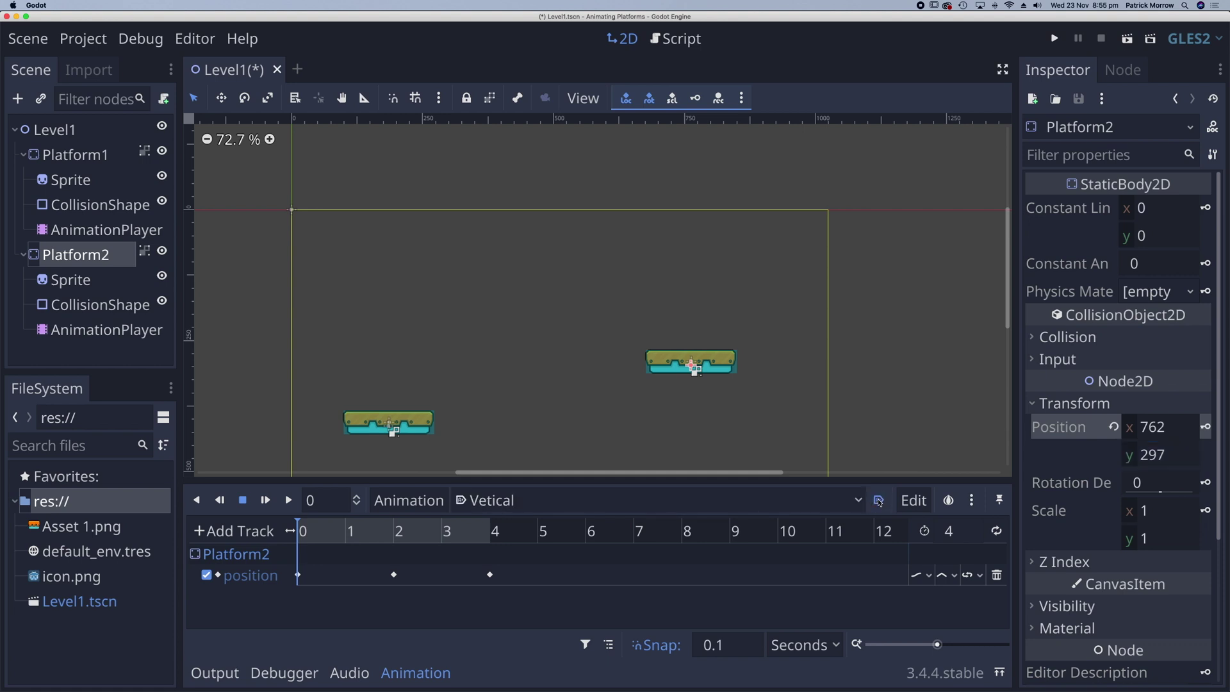
click(997, 531)
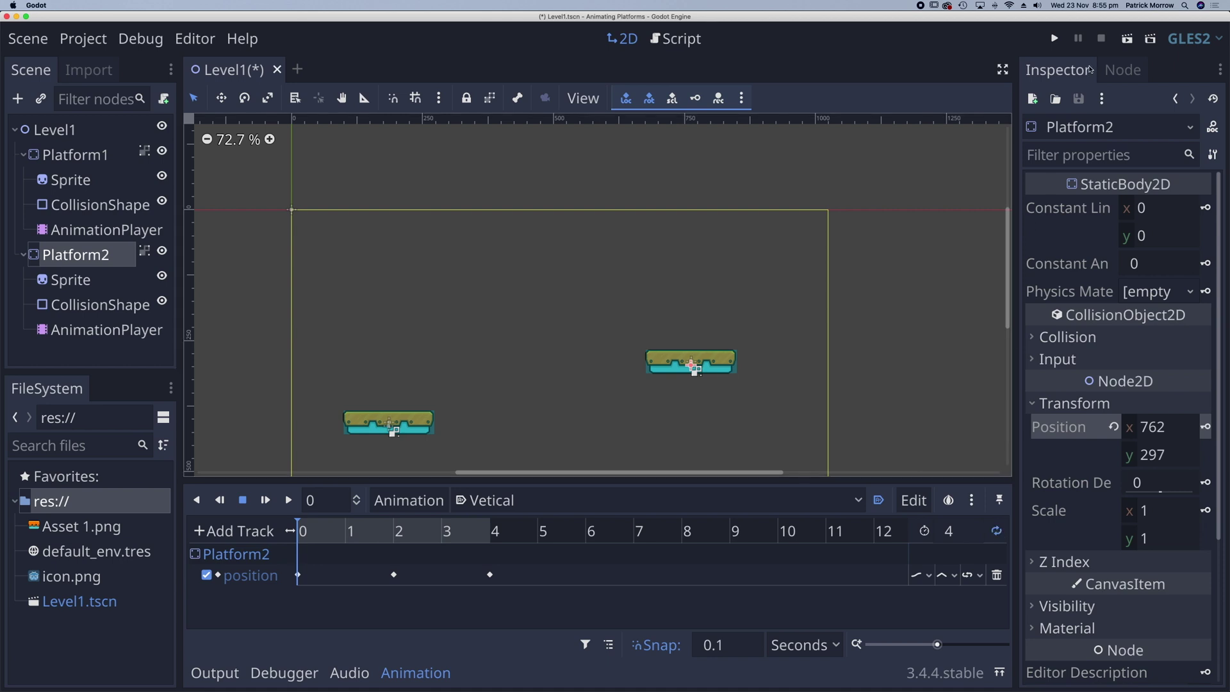
click(1057, 41)
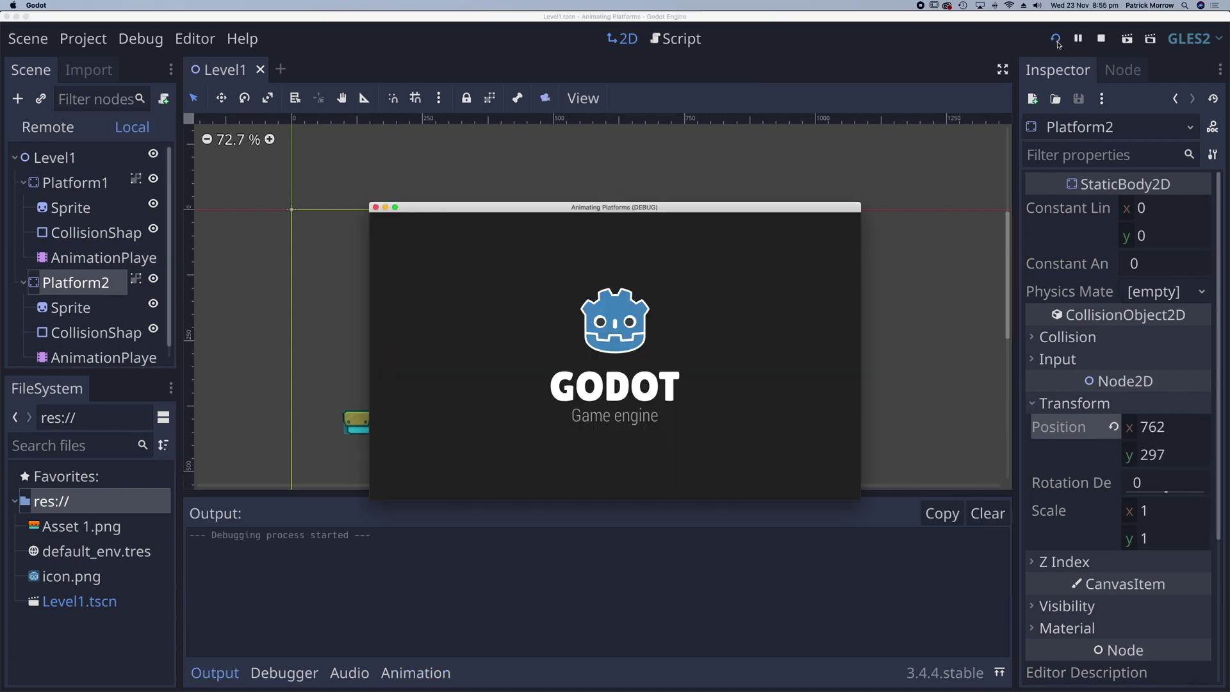